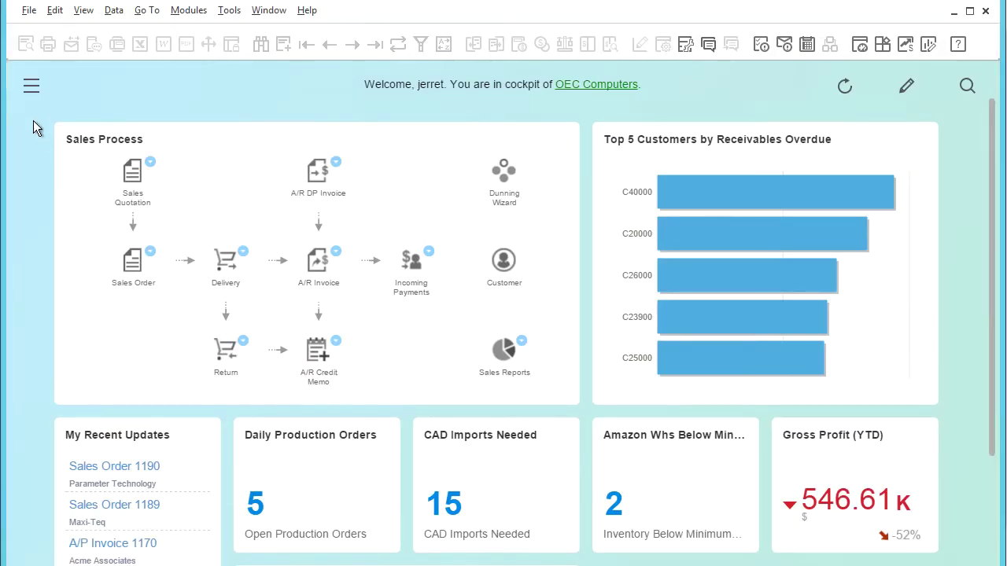
# - Open Forecasts in the MRP module and start a new forecast record
pyautogui.click(29, 87)
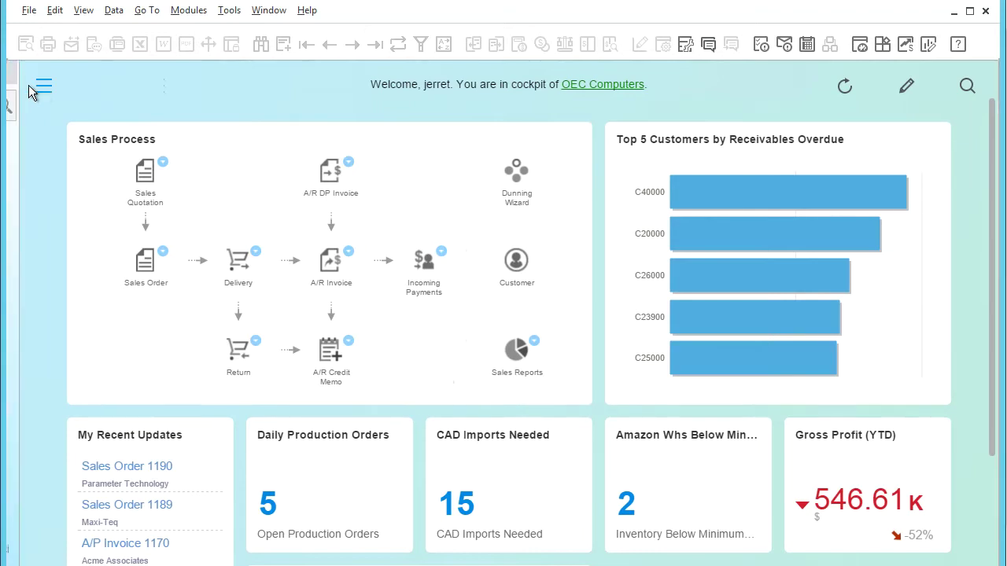
pyautogui.click(35, 401)
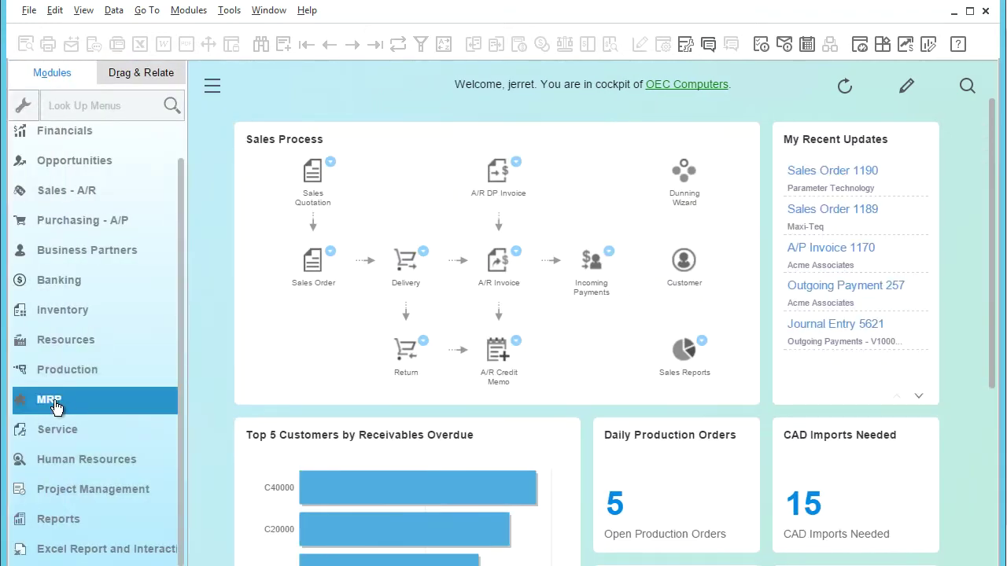
pyautogui.click(76, 349)
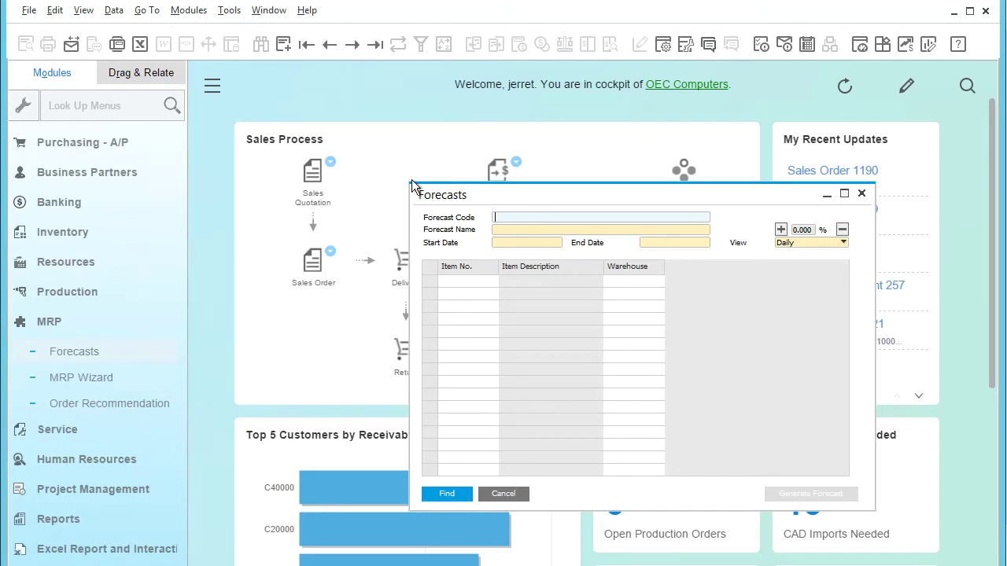
pyautogui.click(283, 44)
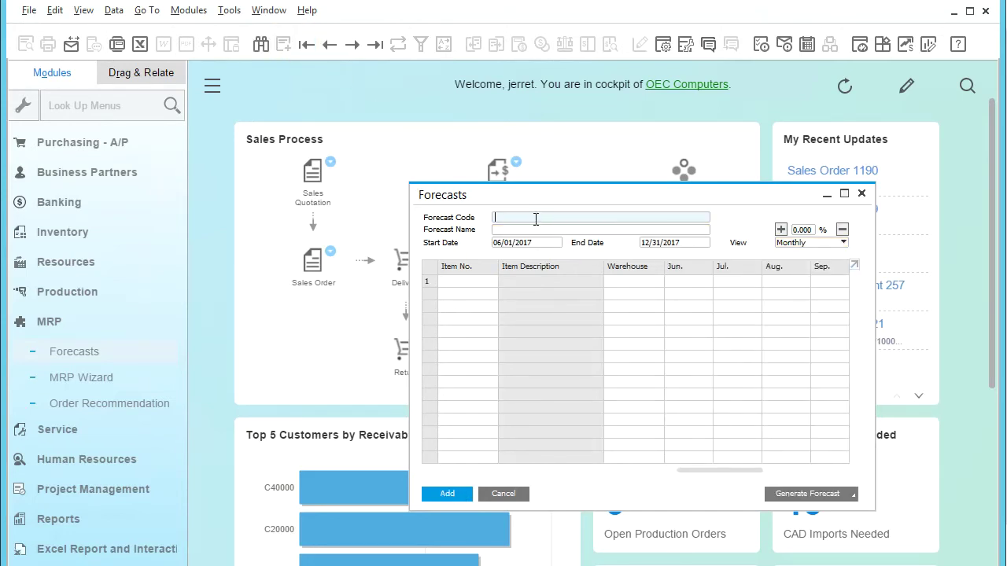
# - Enter 2017_Q3Q4 as both the forecast code and the forecast name
pyautogui.write('2017_Q3Q4')
pyautogui.moveTo(562, 218); pyautogui.dragTo(488, 219)
pyautogui.hotkey('ctrl', 'c')
pyautogui.click(509, 232)
pyautogui.hotkey('ctrl', 'v')
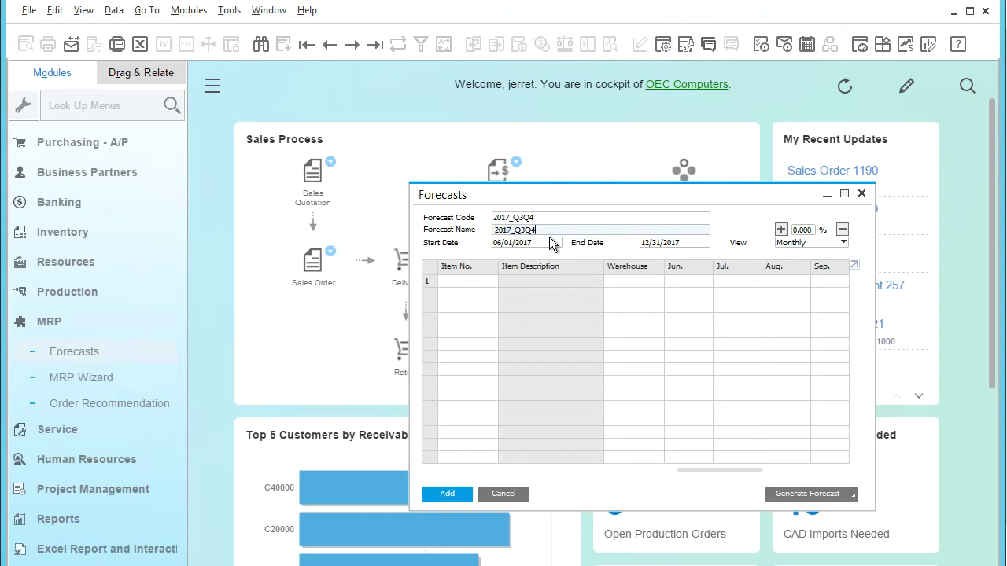
# - Set the forecast start date to 07/01/2017 and keep the view set to Monthly after checking its options
pyautogui.press('Tab')
pyautogui.click(557, 244)
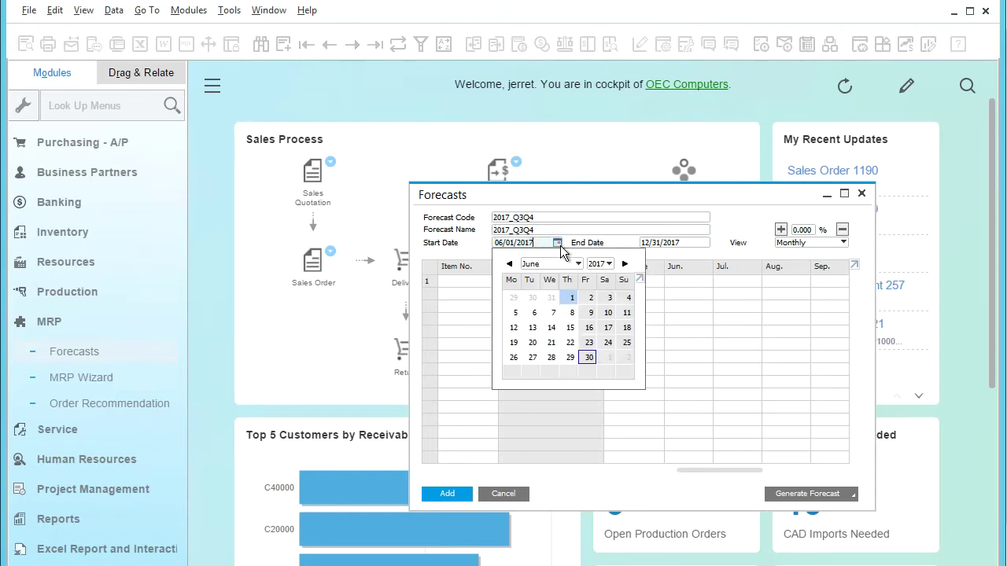
pyautogui.click(579, 264)
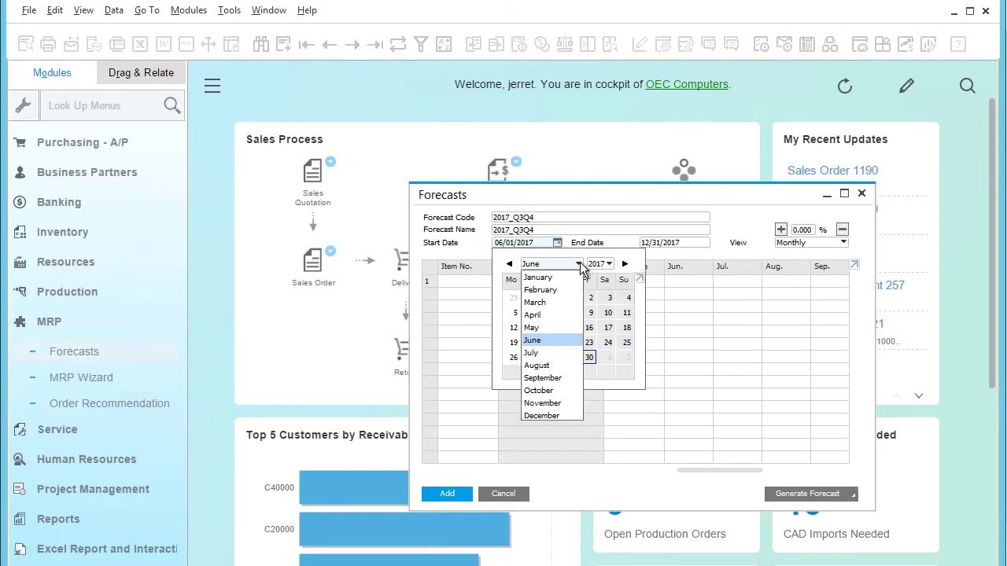
pyautogui.click(542, 353)
pyautogui.click(608, 299)
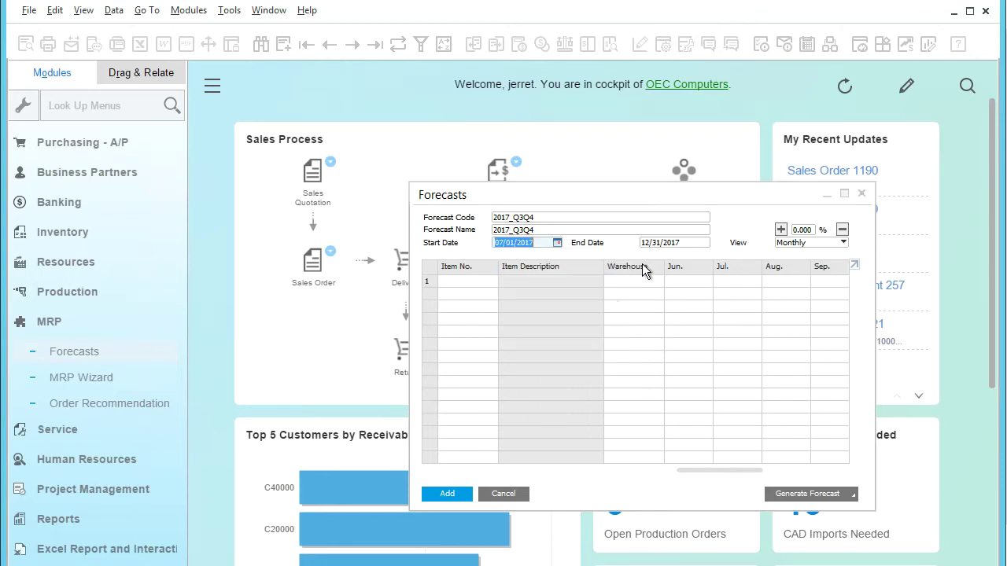
pyautogui.click(799, 244)
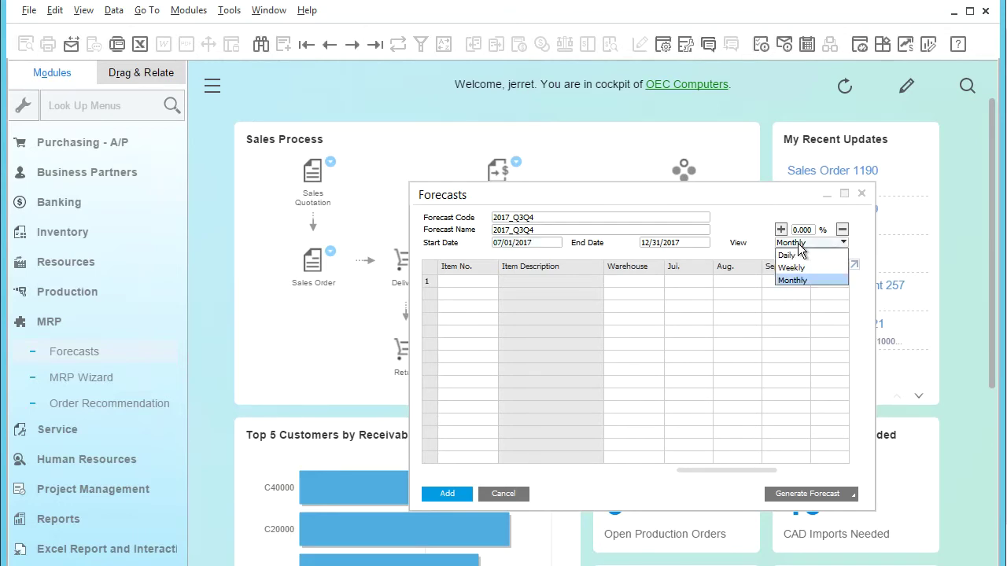
pyautogui.click(742, 252)
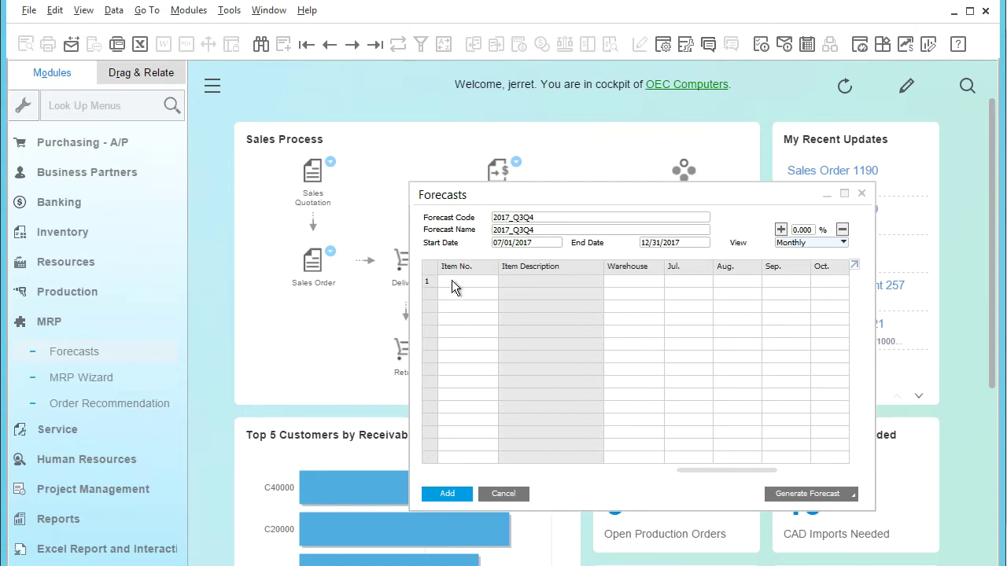
# - Start an Intelligent Forecast and set its item number range from A00001 to C00012
pyautogui.click(848, 496)
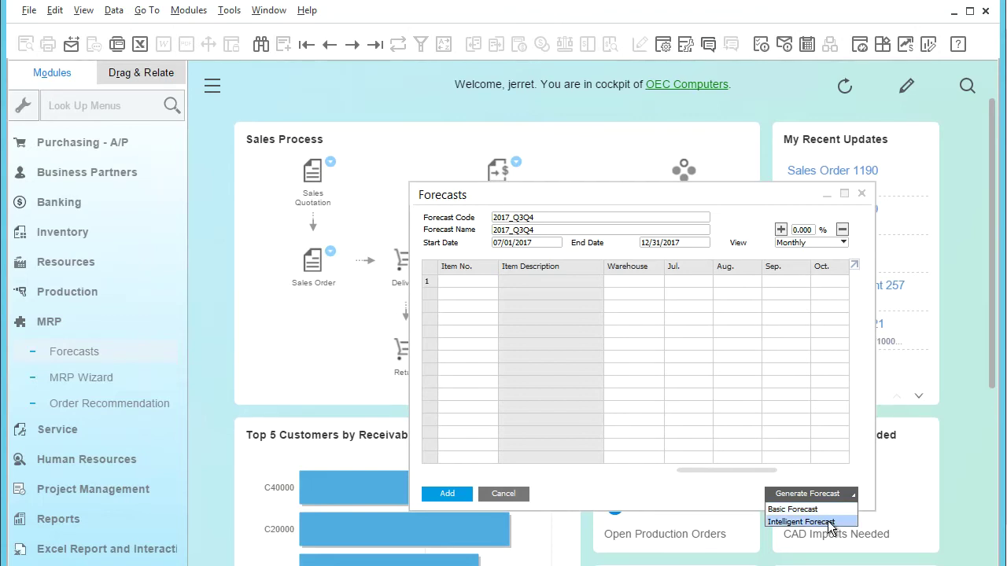
pyautogui.click(828, 522)
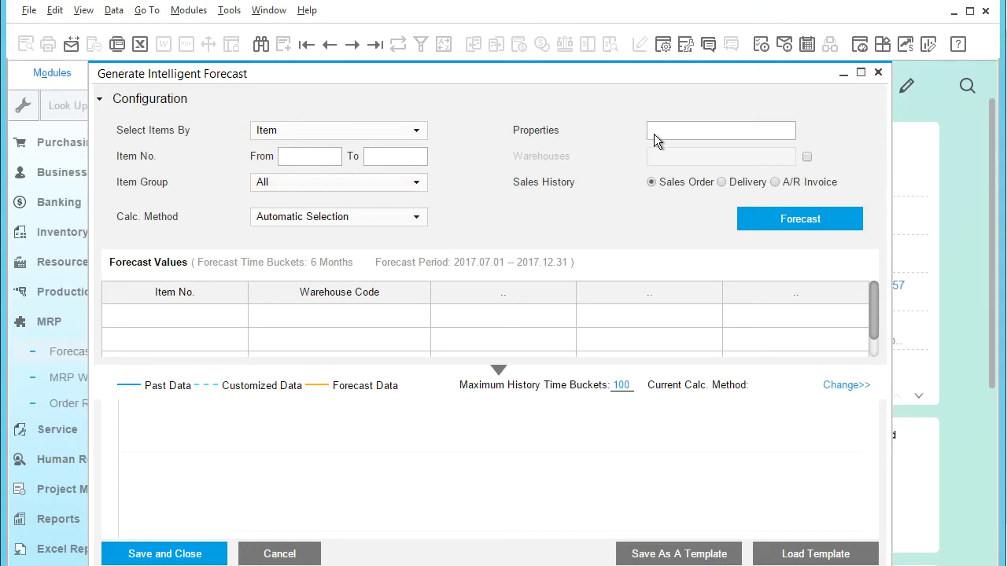
pyautogui.click(329, 158)
pyautogui.press('Tab')
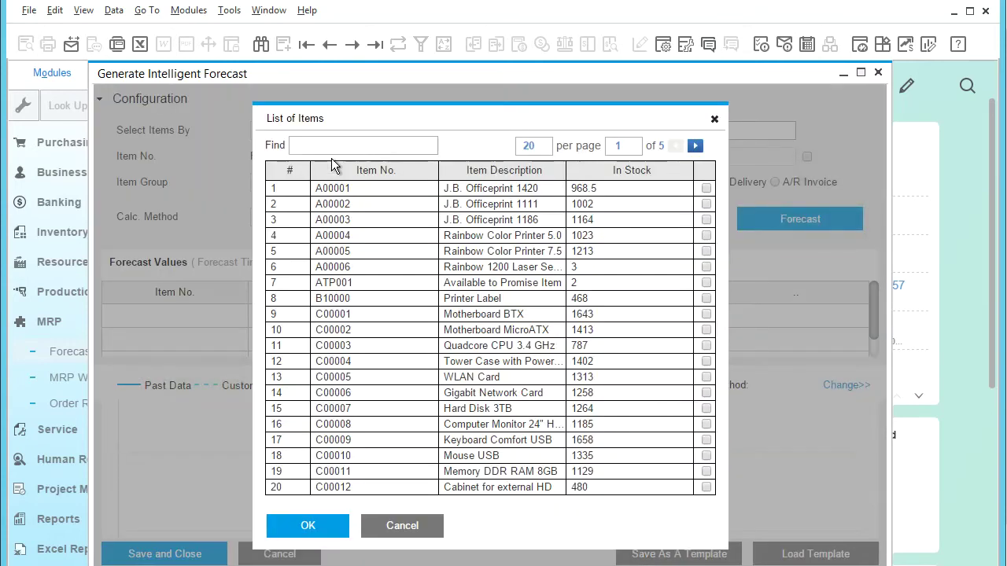
pyautogui.click(706, 189)
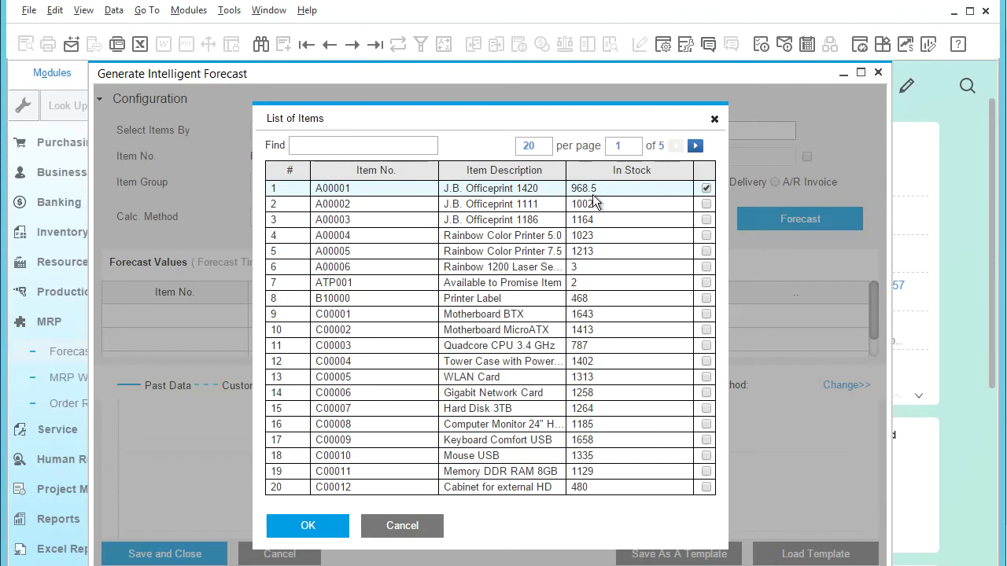
pyautogui.click(324, 524)
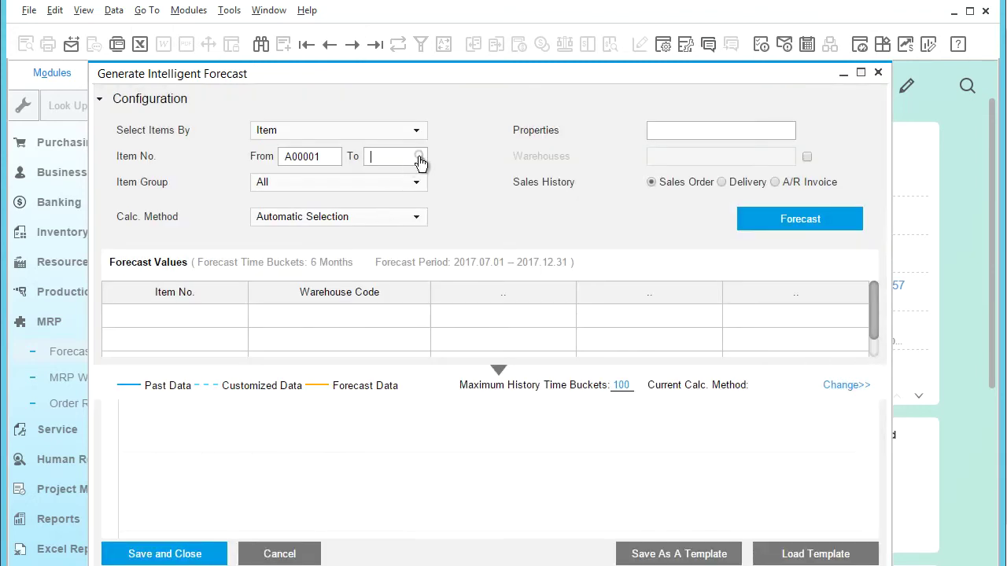
pyautogui.click(419, 156)
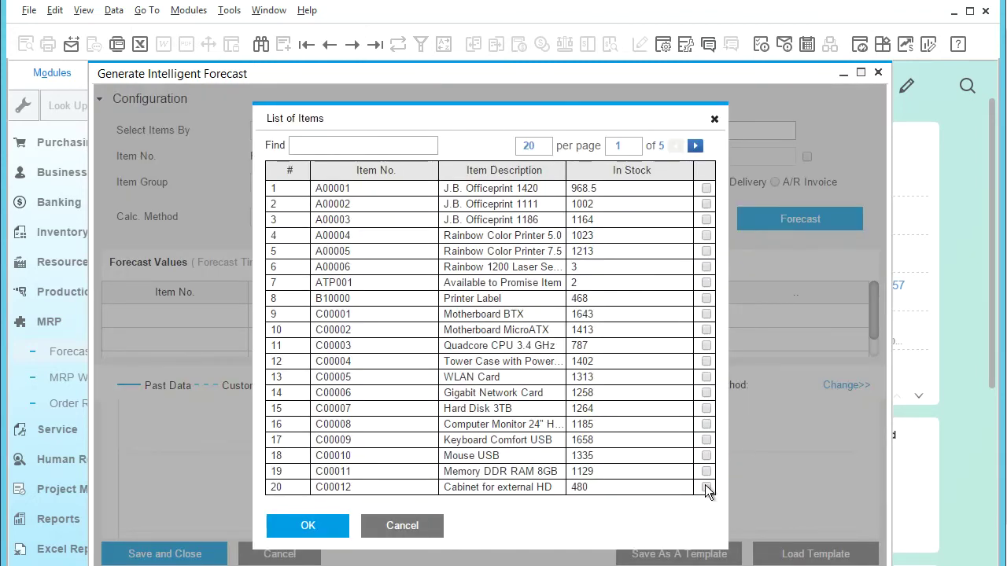
pyautogui.click(706, 487)
pyautogui.click(306, 531)
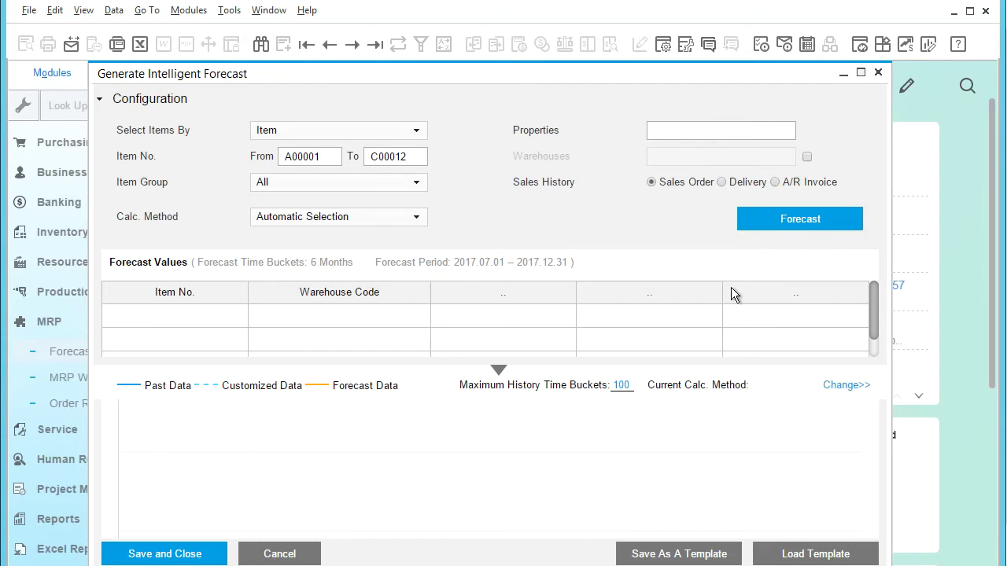
# - Limit the maximum history time buckets to 50 and calculate the forecast
pyautogui.click(614, 386)
pyautogui.write('50')
pyautogui.click(799, 221)
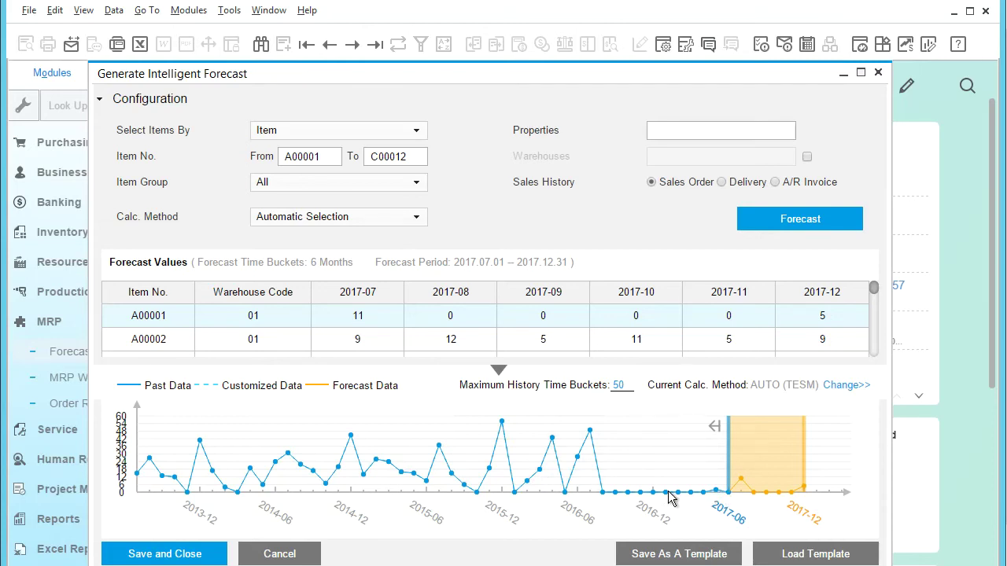
# - Raise item A00001's past quantities in the chart to about 43 for 2016-10, 36 for 2017-01 and 48 for 2017-04
pyautogui.moveTo(656, 492)
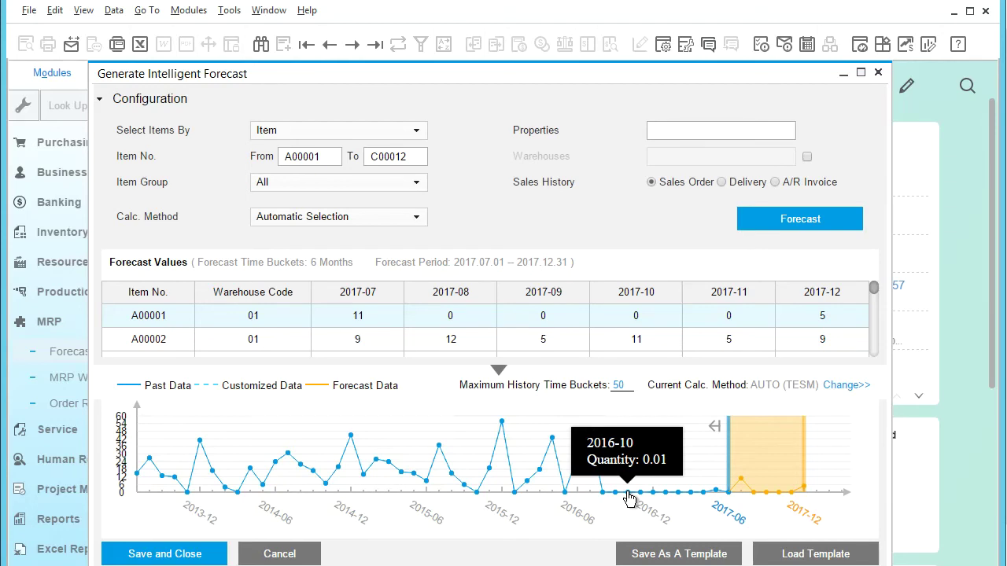
pyautogui.moveTo(628, 496); pyautogui.dragTo(627, 438)
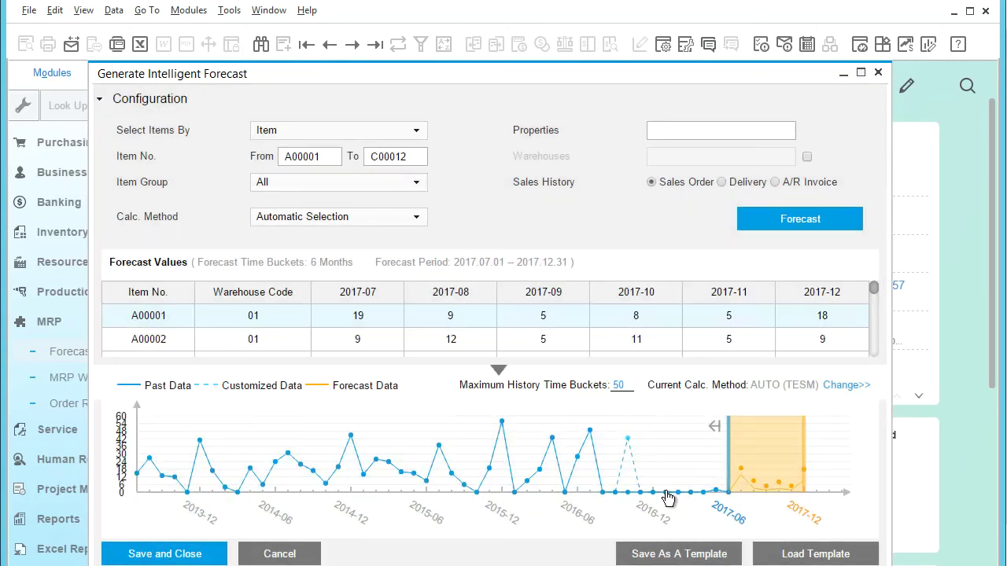
pyautogui.moveTo(668, 497); pyautogui.dragTo(663, 462)
pyautogui.moveTo(662, 454); pyautogui.dragTo(665, 448)
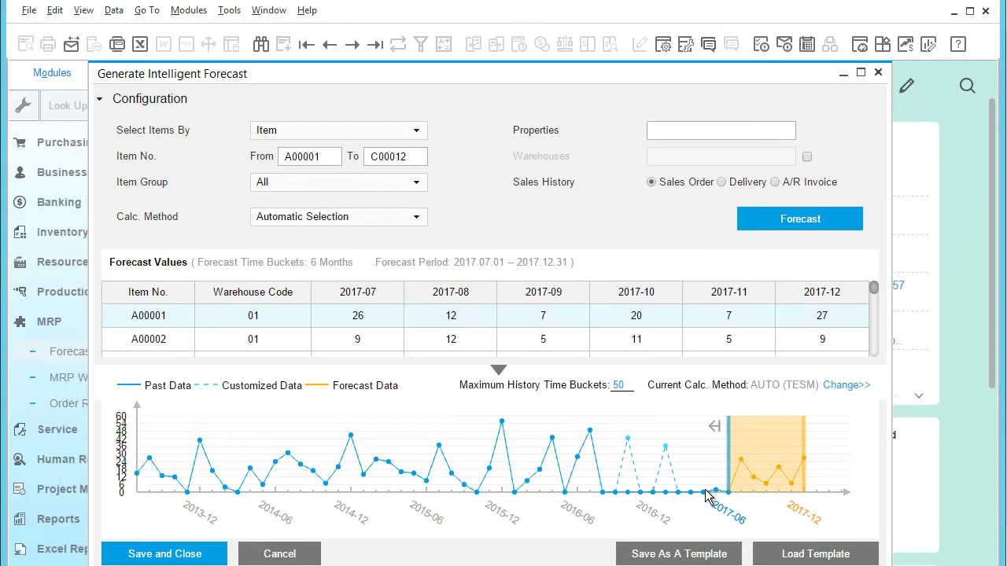
pyautogui.moveTo(704, 466)
pyautogui.moveTo(703, 467); pyautogui.dragTo(701, 432)
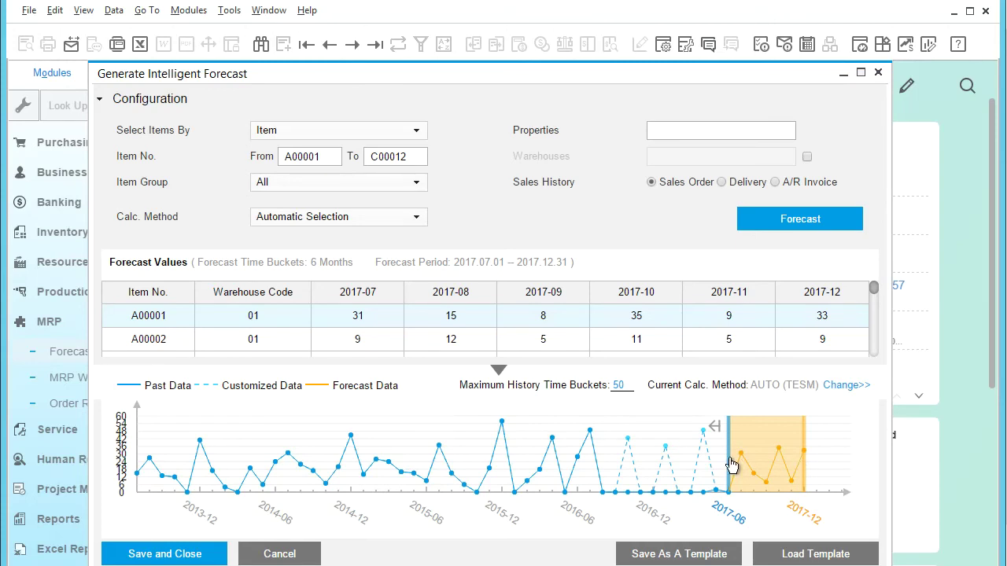
# - Check the calculation methods, keep Automatic Selection, and move the forecast start marker in the chart back to 2016-03
pyautogui.click(417, 218)
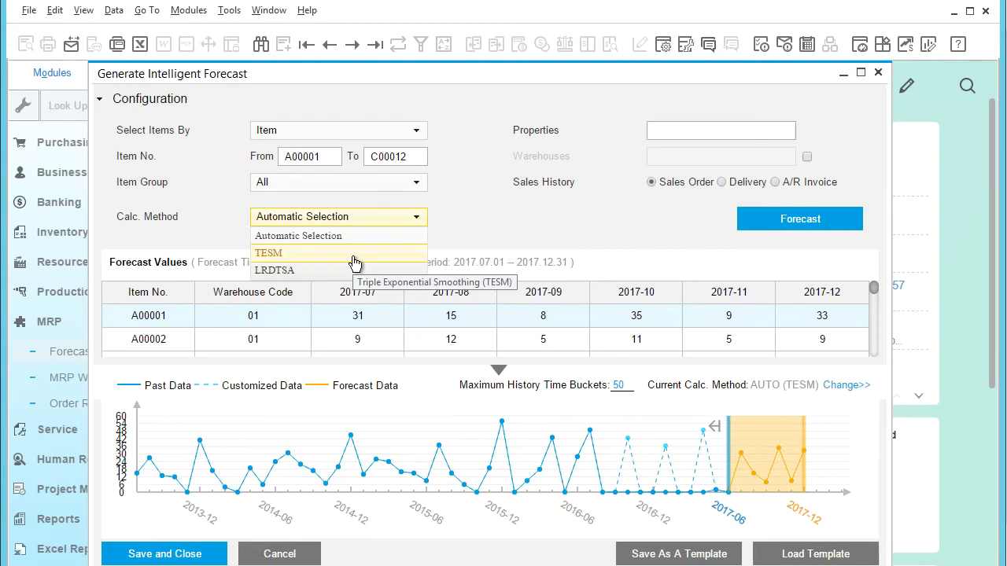
pyautogui.click(540, 235)
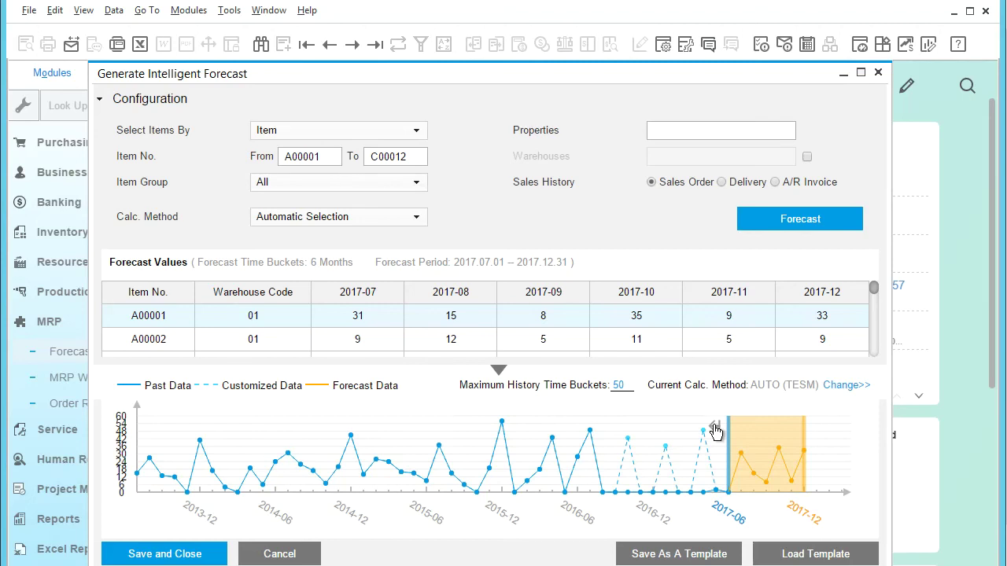
pyautogui.moveTo(713, 431); pyautogui.dragTo(526, 448)
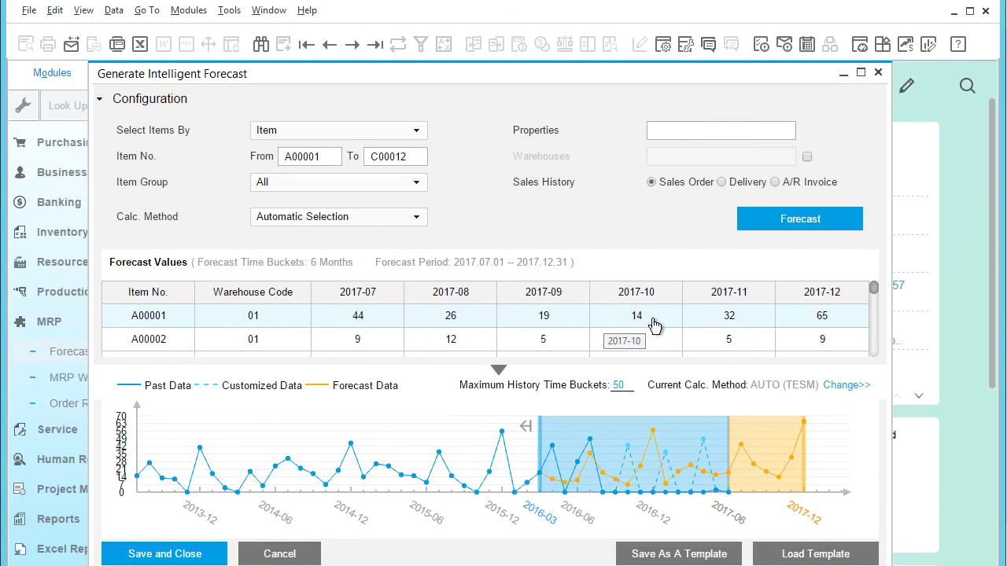
# - Save the intelligent forecast values into the forecast record and close the record without adding it
pyautogui.click(181, 555)
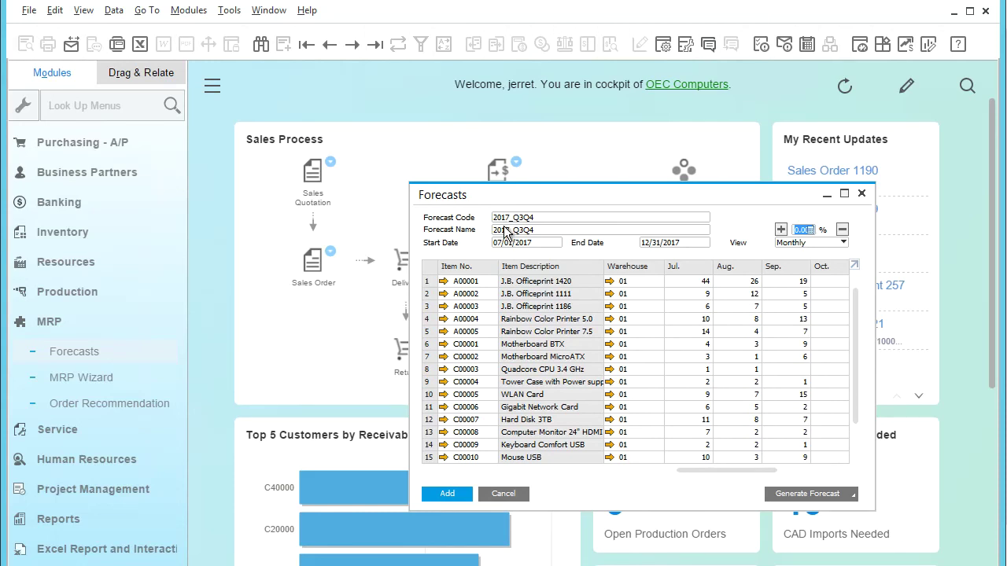
pyautogui.click(504, 493)
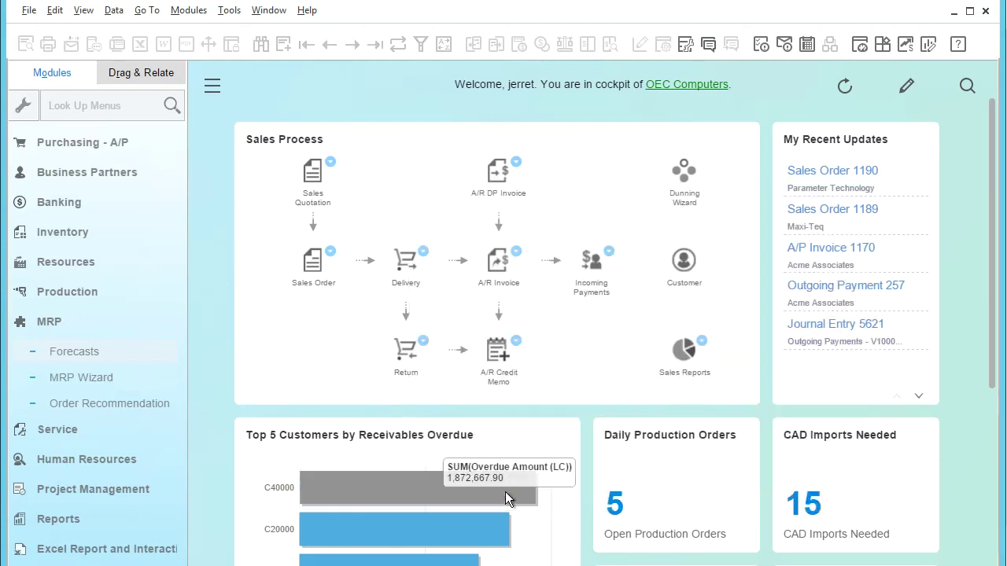